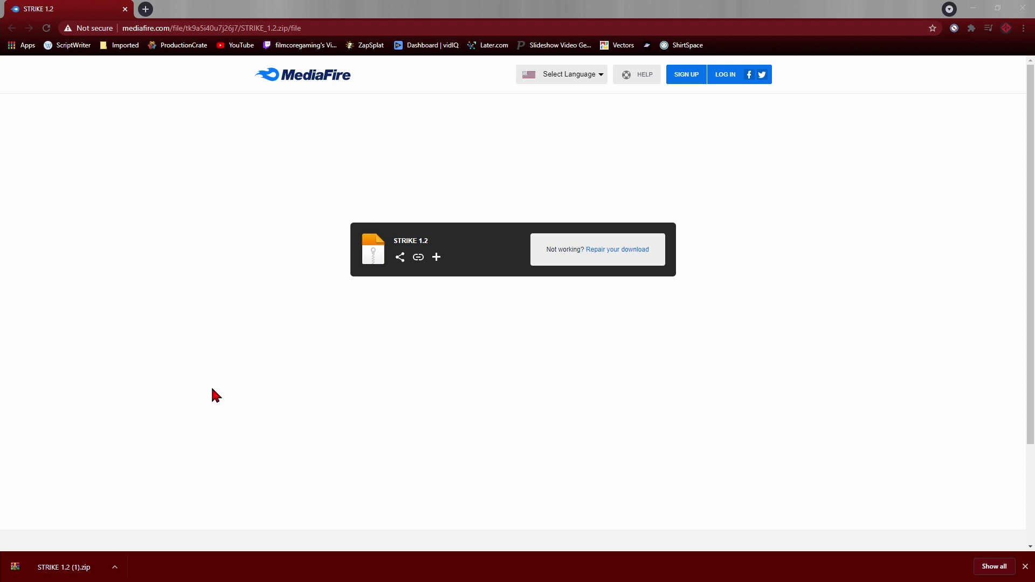
Step: Start the MediaFire download of the STRIKE 1.2 lightning-effects zip
click(55, 572)
Step: Extract 'STRIKE 1.2 (1).zip' with WinRAR into a new Documents\flash folder
right_click(54, 572)
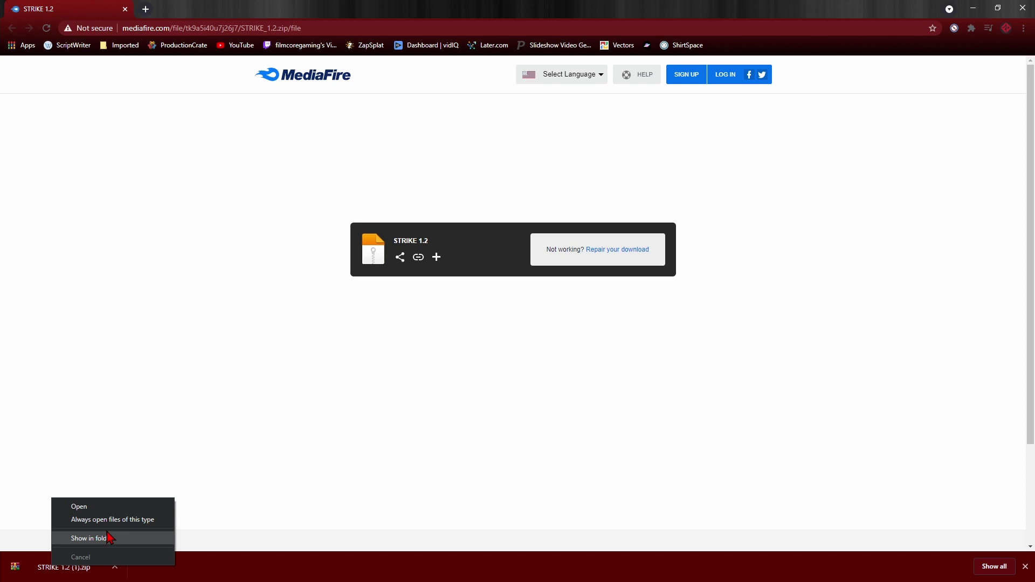
click(105, 538)
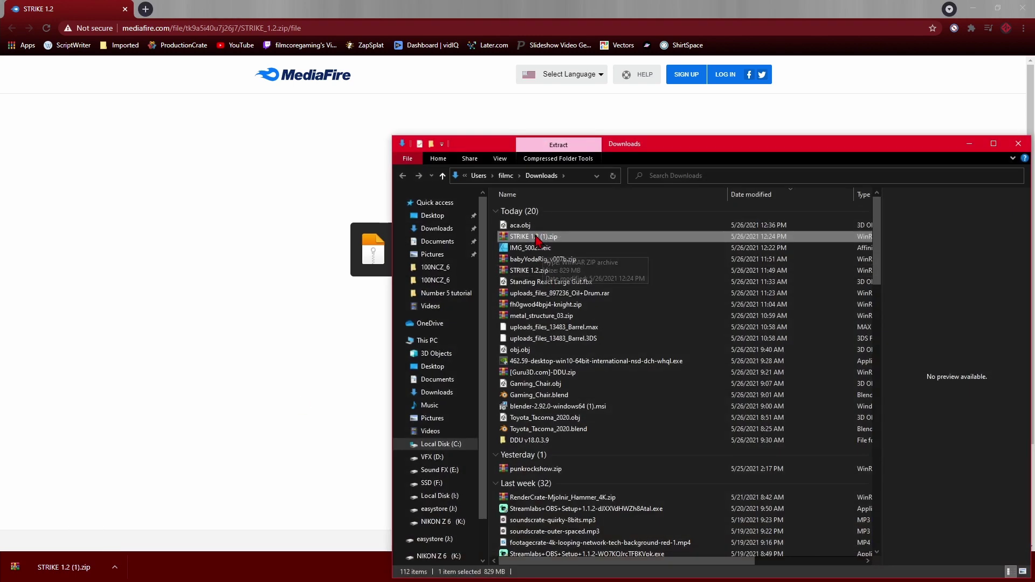
right_click(536, 237)
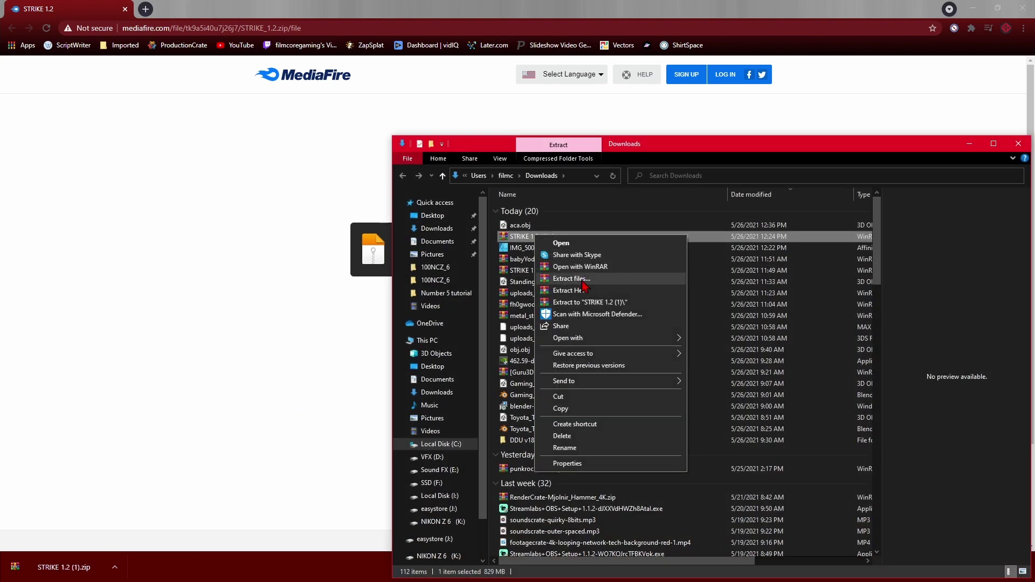
click(584, 280)
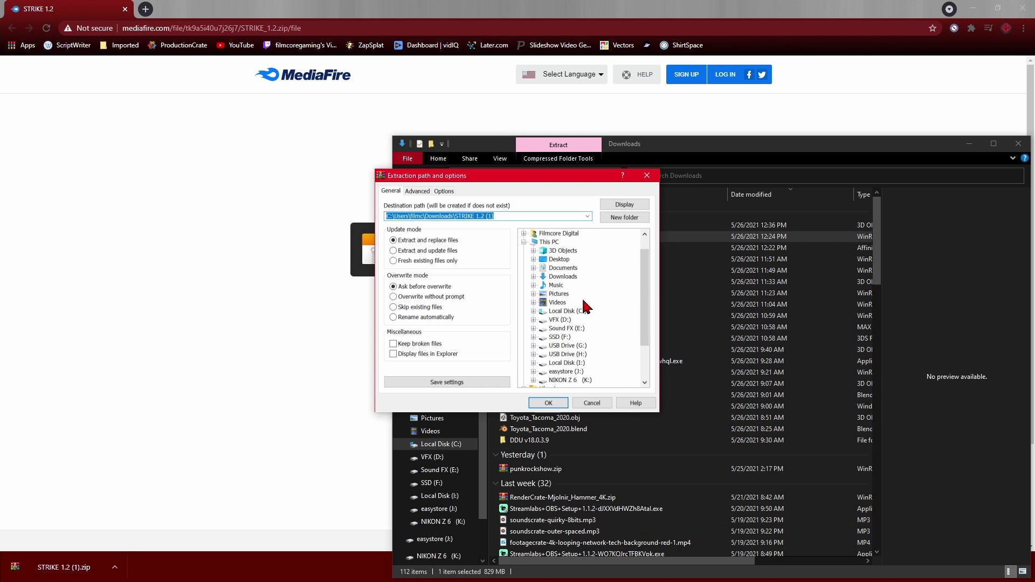
click(564, 268)
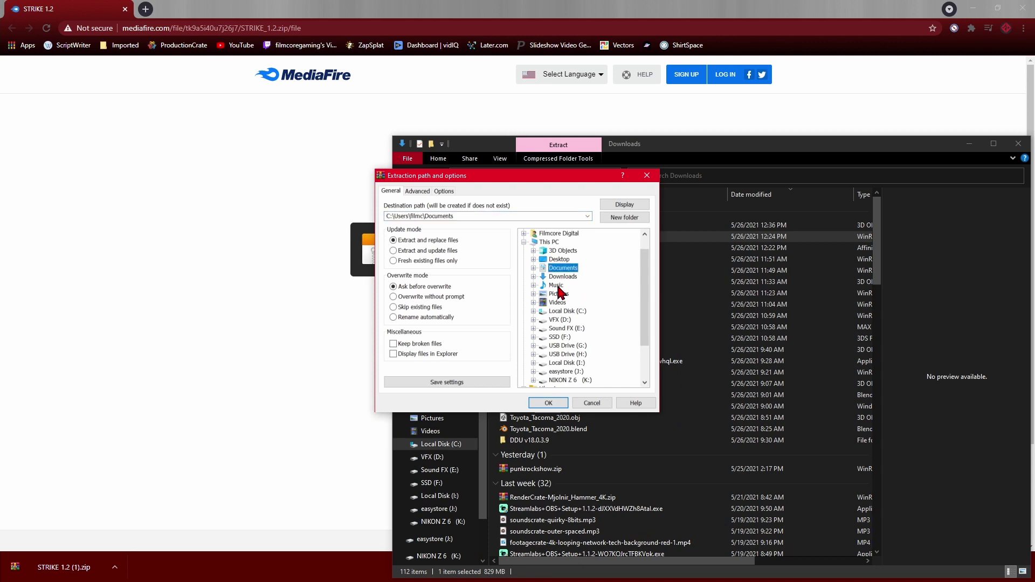
click(624, 219)
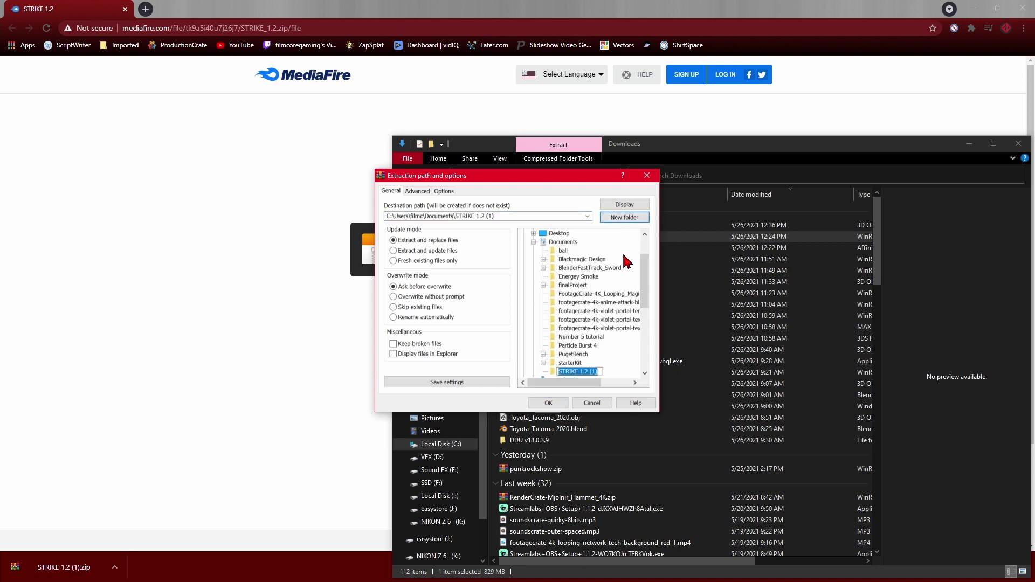
text(flash)
click(548, 404)
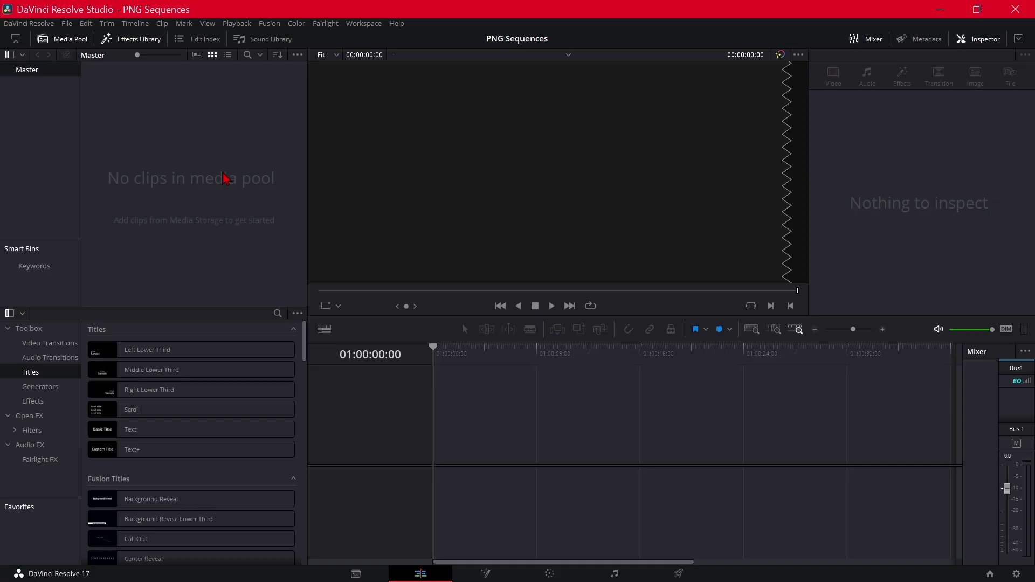
Step: Browse Import Media from the Media Pool to Documents > flash > FLASH
right_click(218, 170)
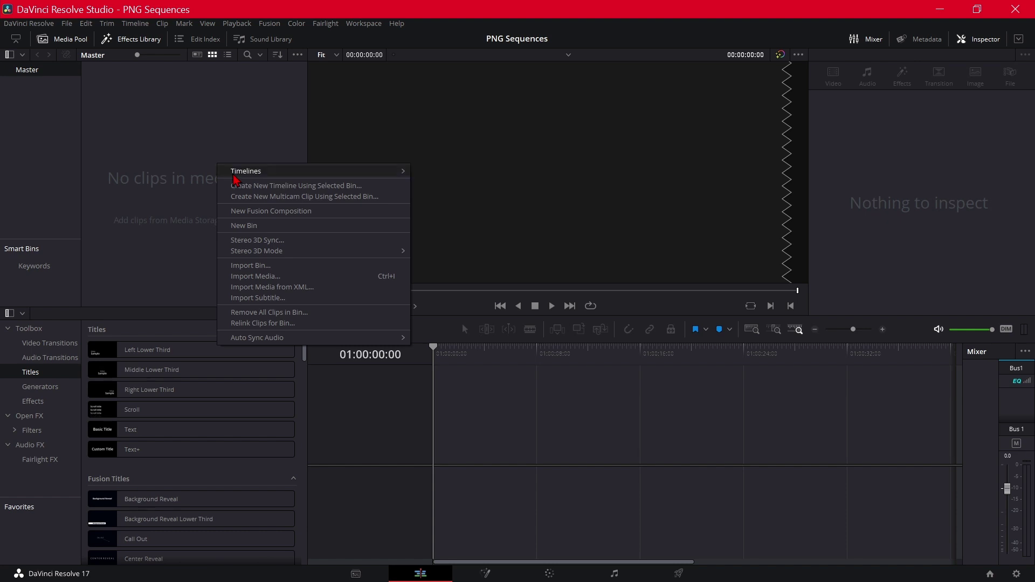
click(274, 279)
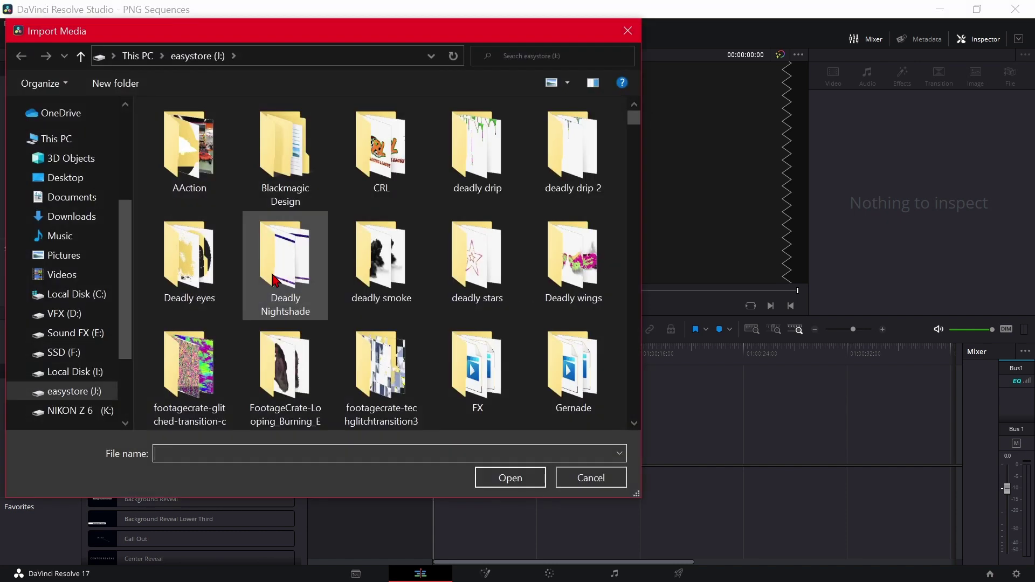
mouse_move(284, 263)
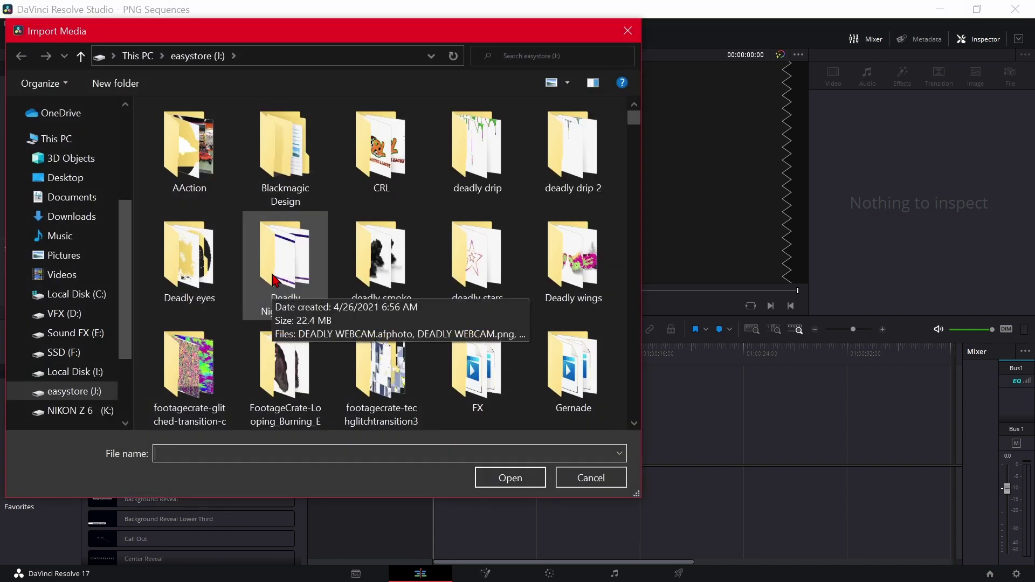
scroll(380, 268, down, 3)
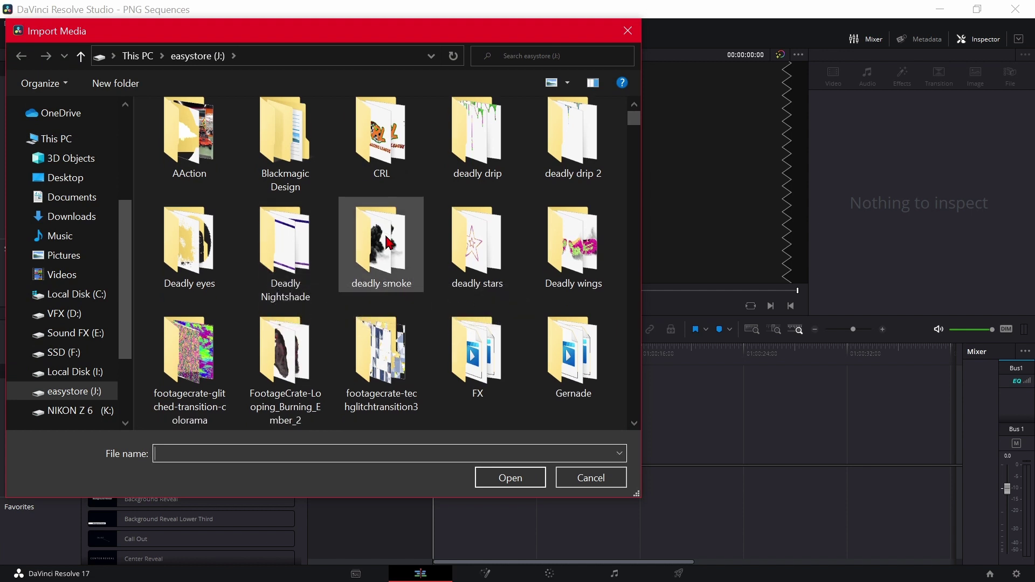
click(69, 197)
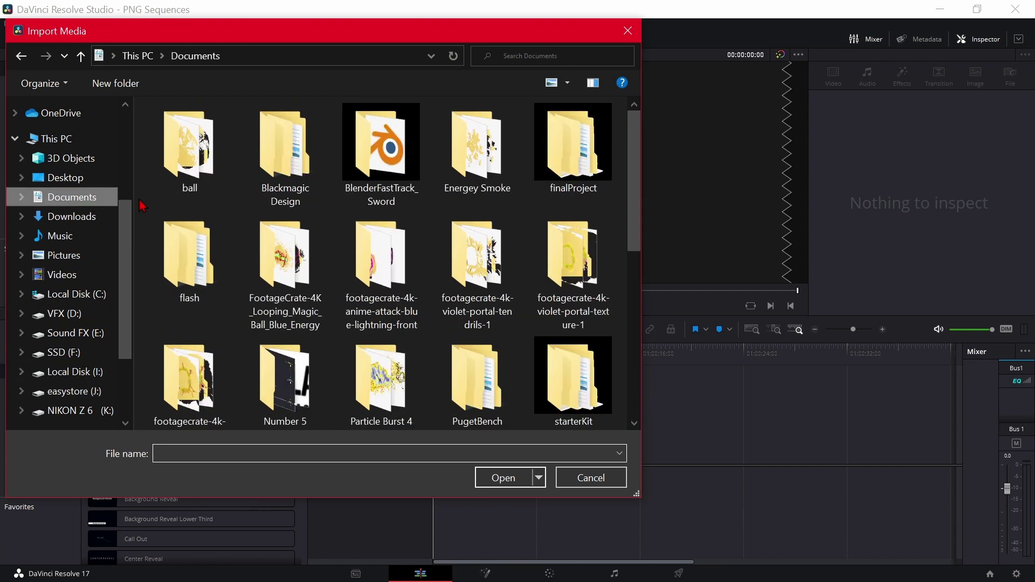
double_click(200, 241)
double_click(188, 150)
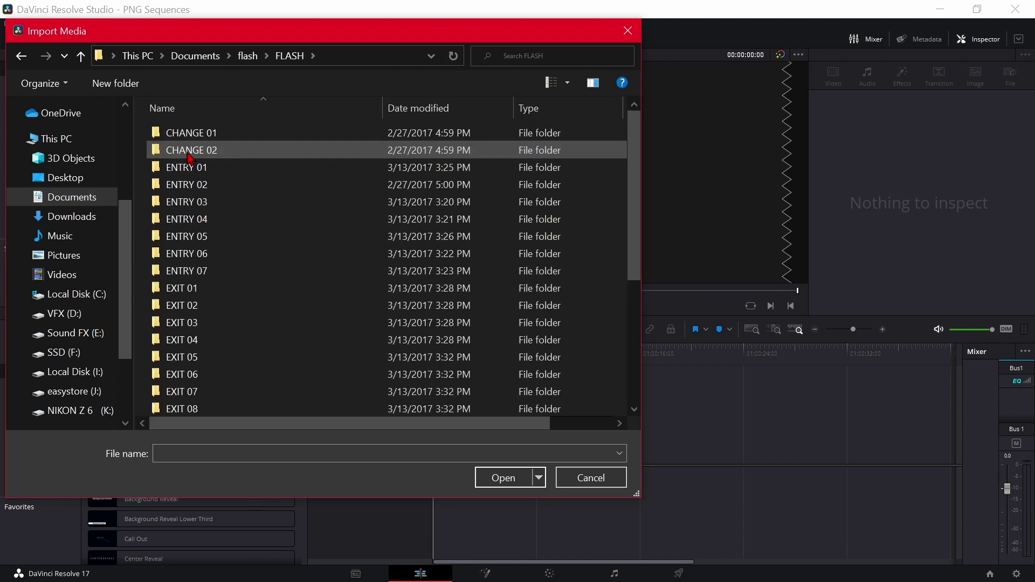
Step: Drag the first CHANGE 01 PNG frame into the Media Pool as a sequence clip
drag(264, 33, 536, 64)
click(454, 160)
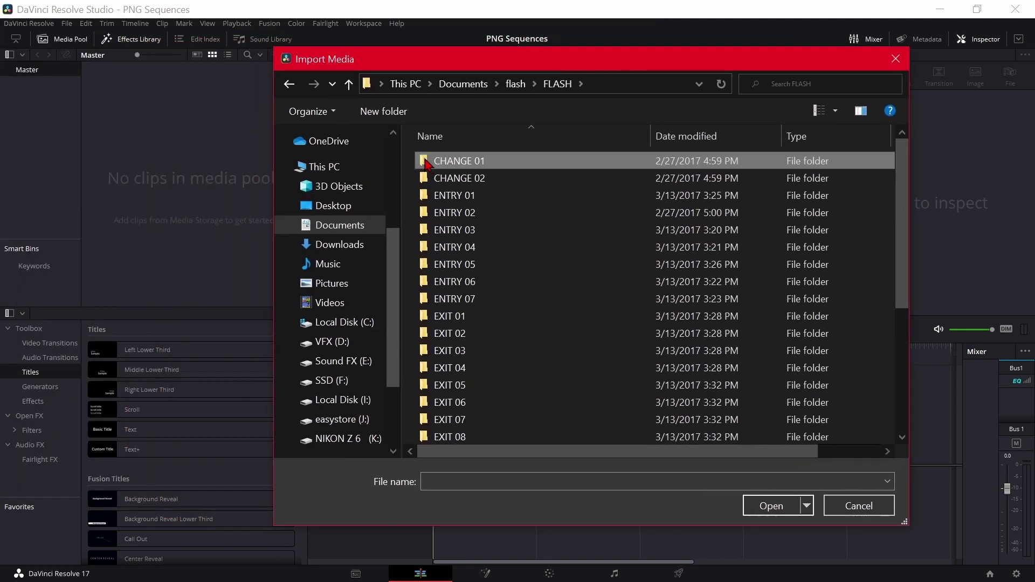
click(773, 506)
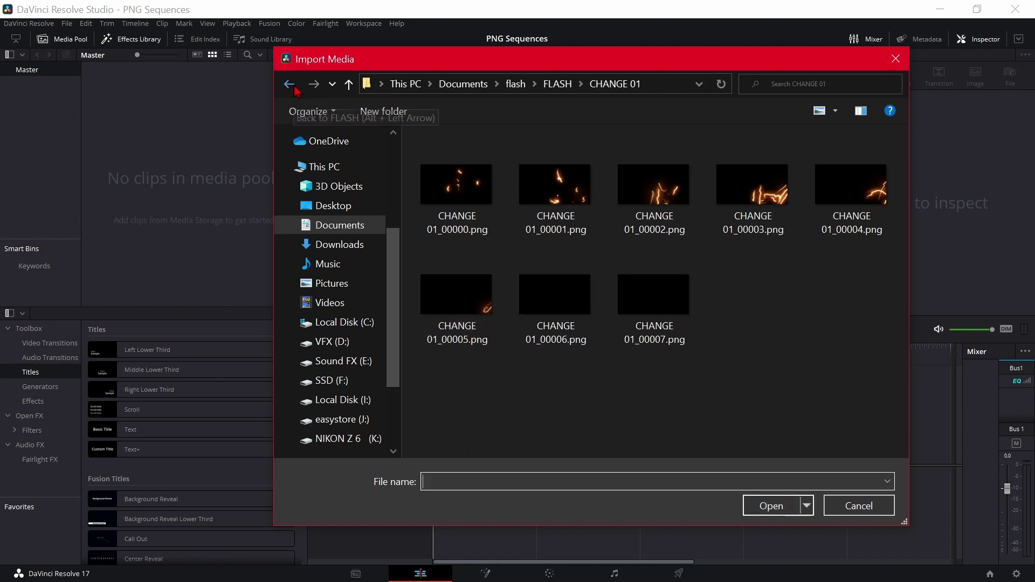
drag(457, 188, 199, 178)
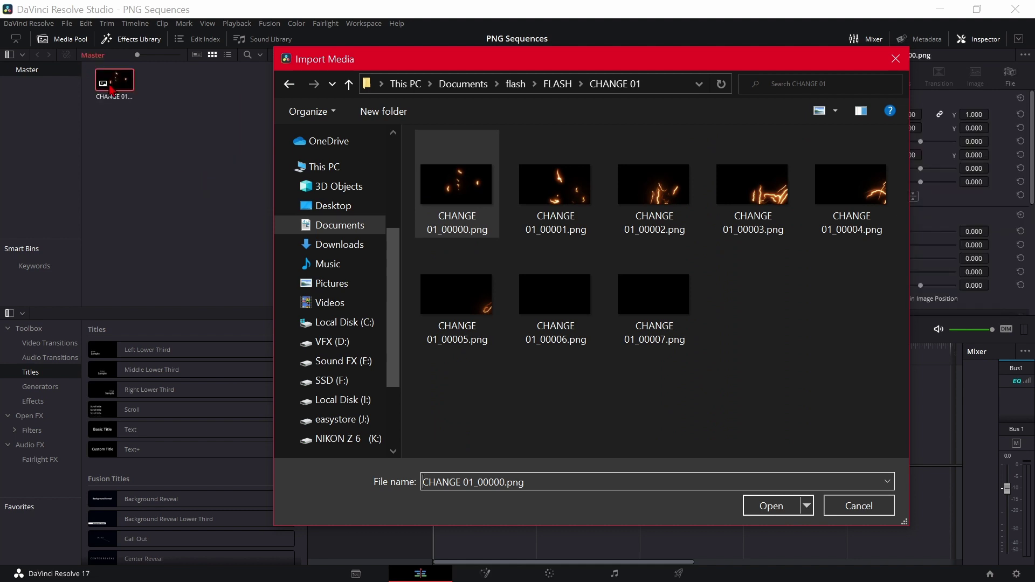
click(859, 506)
Step: Delete the CHANGE 01 timeline clip and browse Import Media to Documents > flash > FLASH
drag(138, 103, 508, 458)
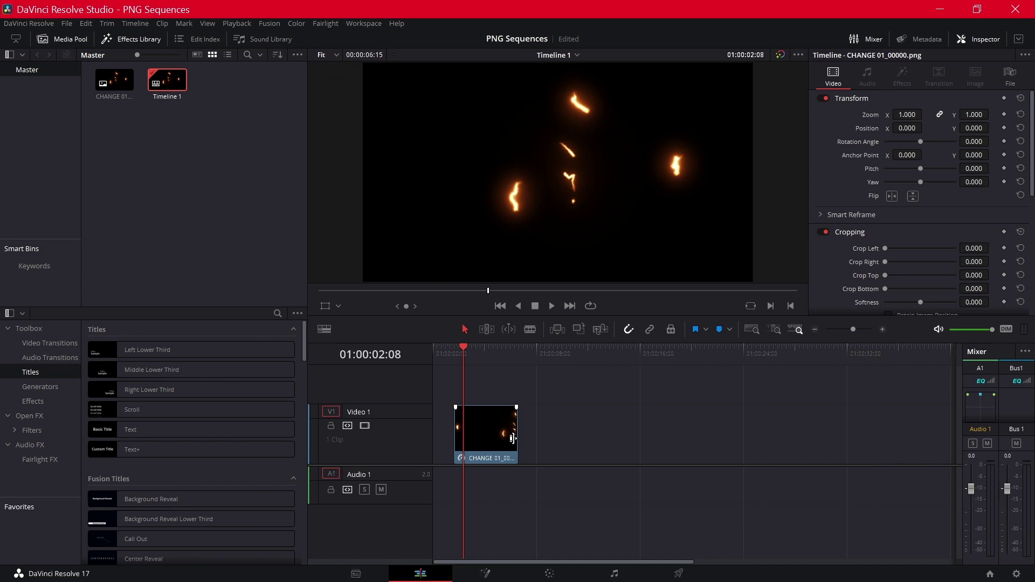
key(Delete)
right_click(183, 187)
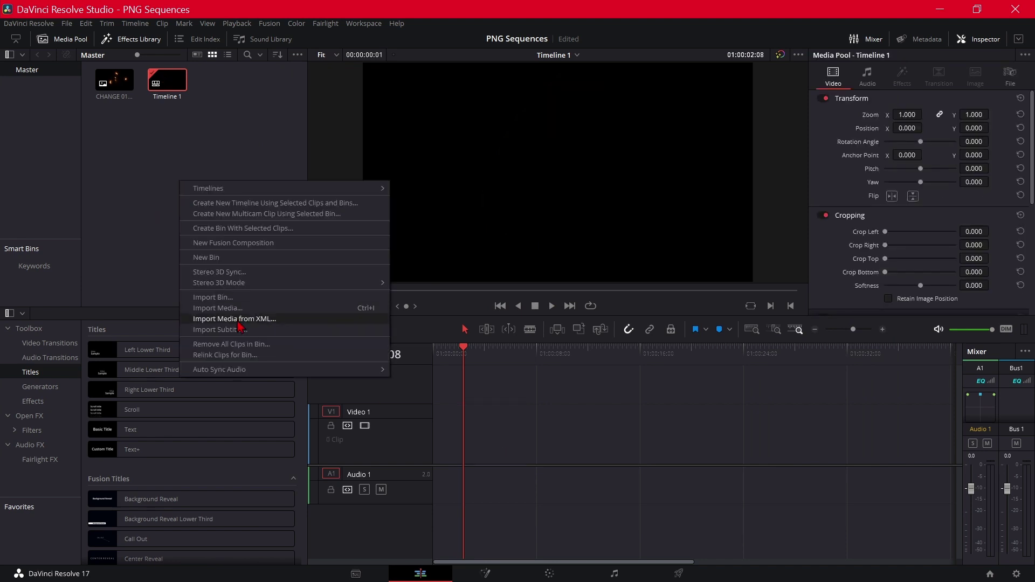
click(235, 308)
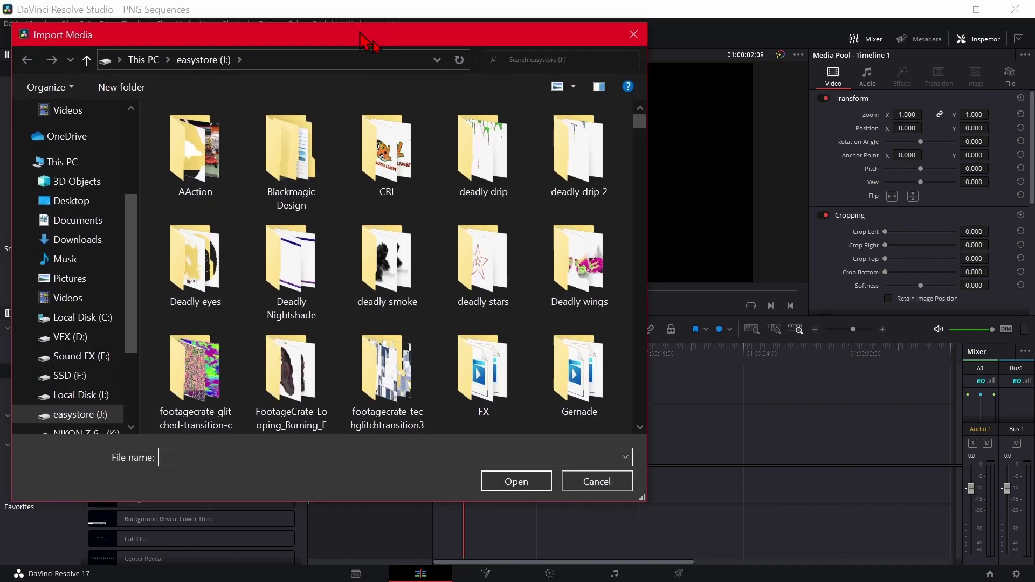
mouse_move(368, 40)
mouse_down()
mouse_move(757, 118)
mouse_move(682, 90)
mouse_up()
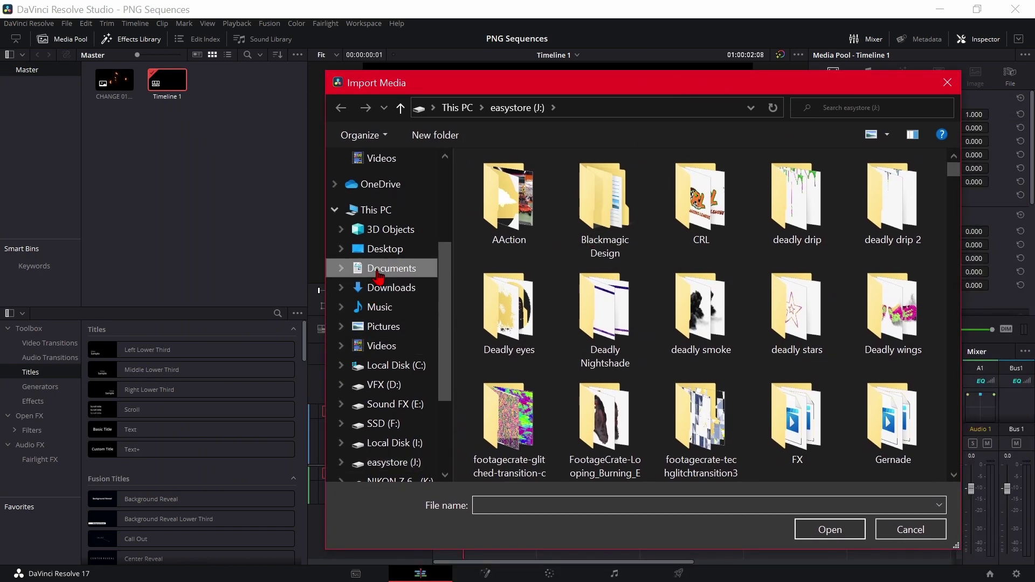
click(378, 276)
double_click(509, 316)
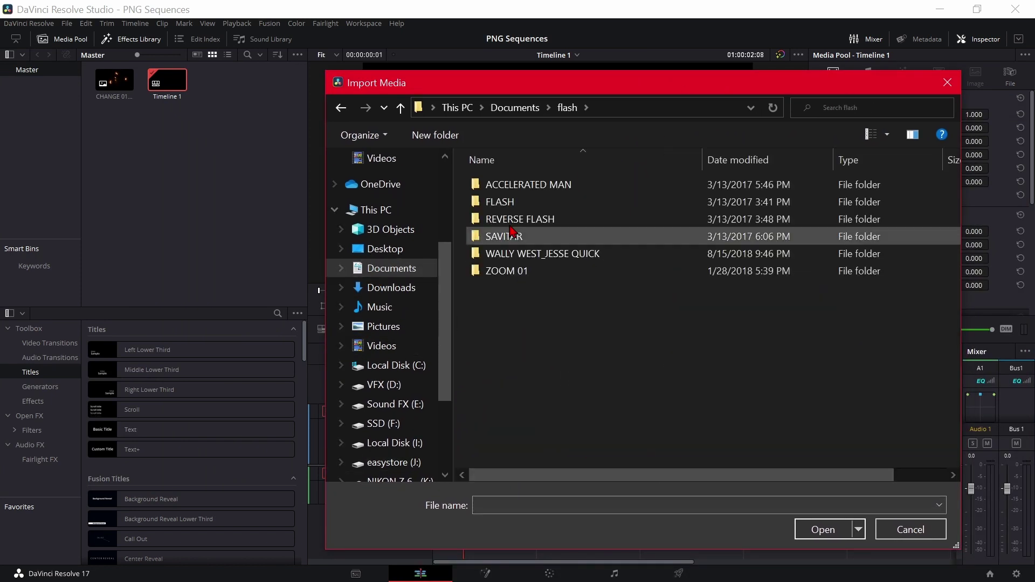
double_click(506, 202)
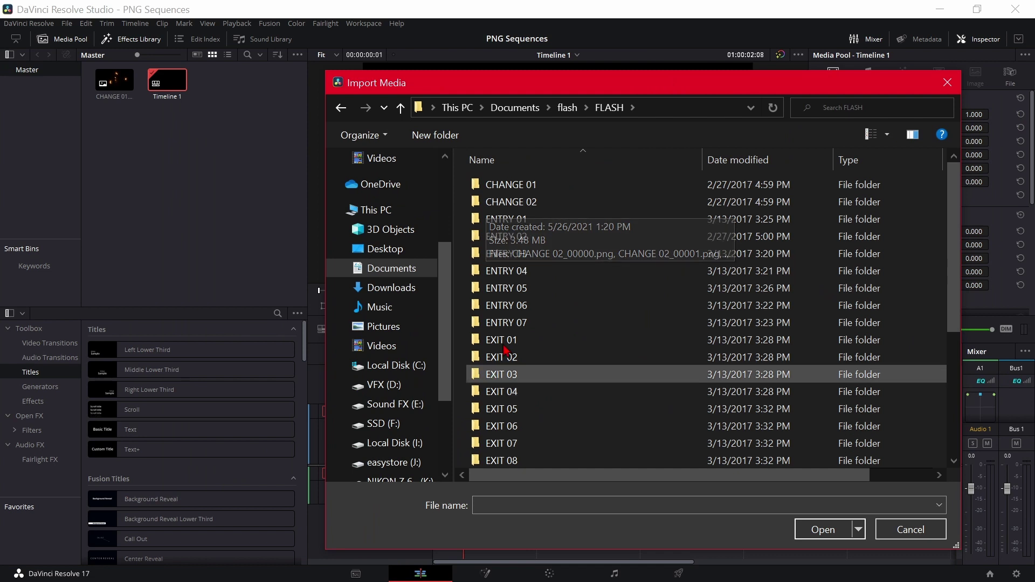
click(515, 189)
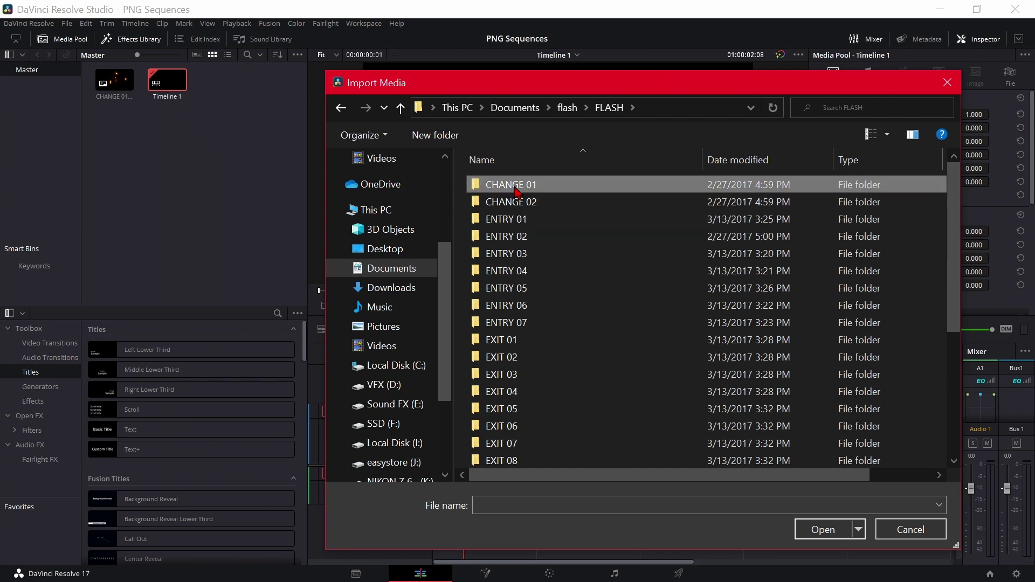
Step: Import CHANGE 01 by dragging its folder in, then by opening all eight PNG frames
drag(515, 189, 230, 192)
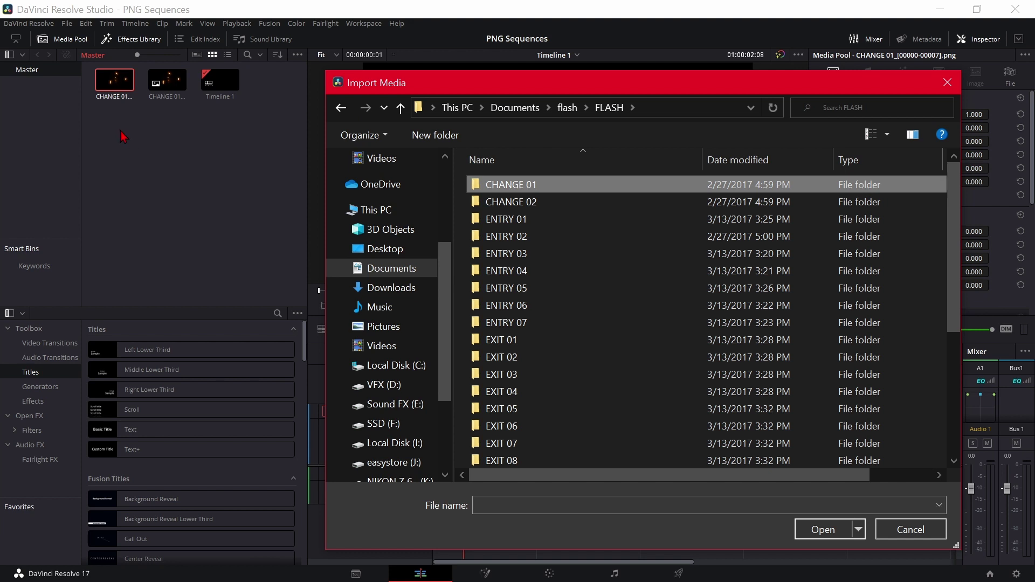
double_click(510, 194)
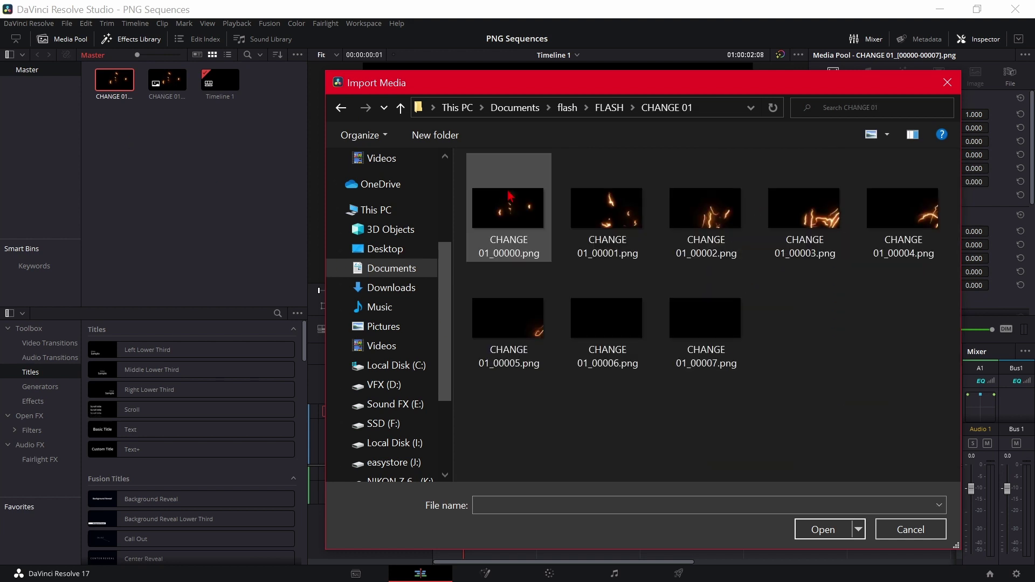
click(503, 246)
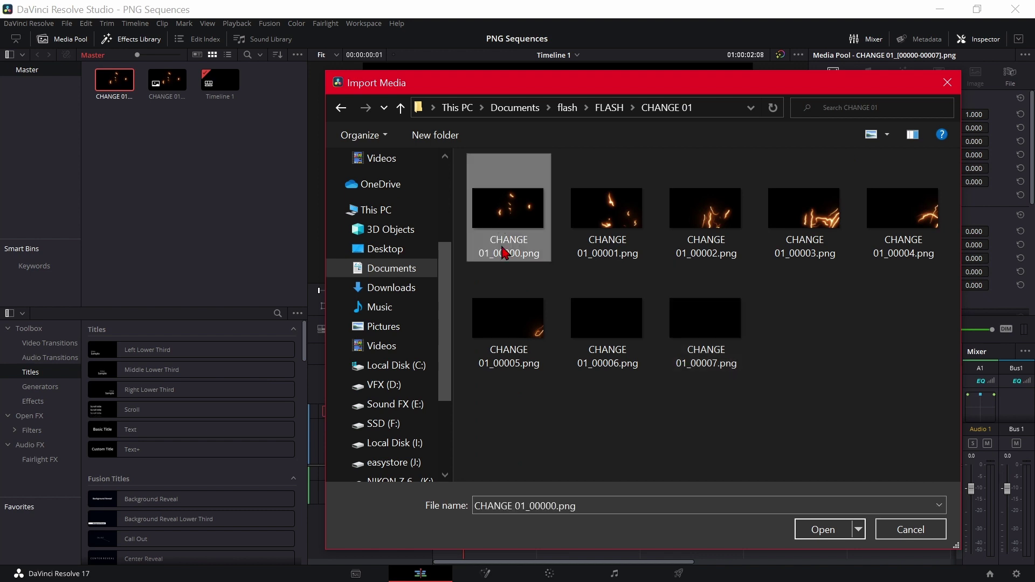
shift+click(704, 329)
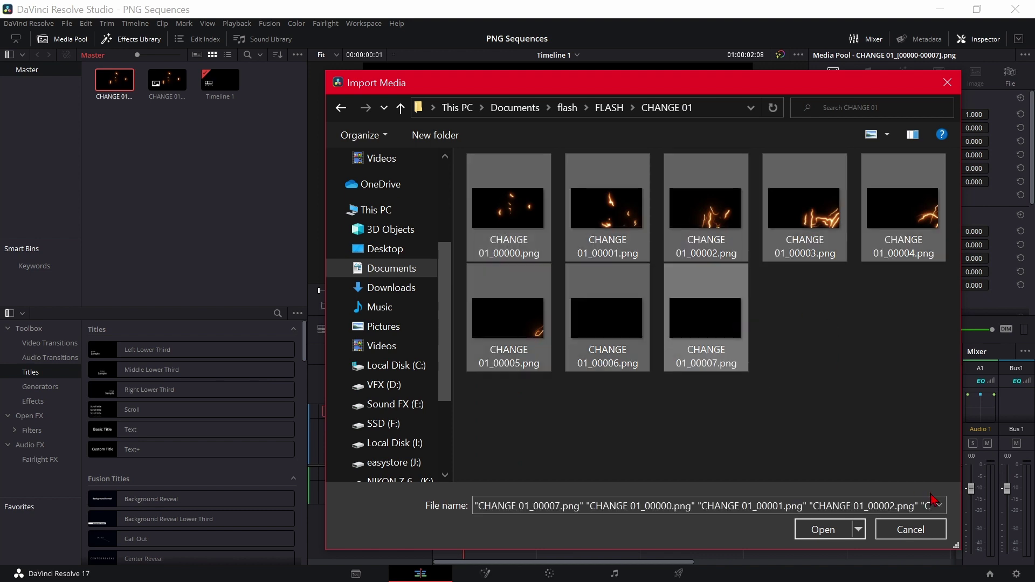
click(833, 534)
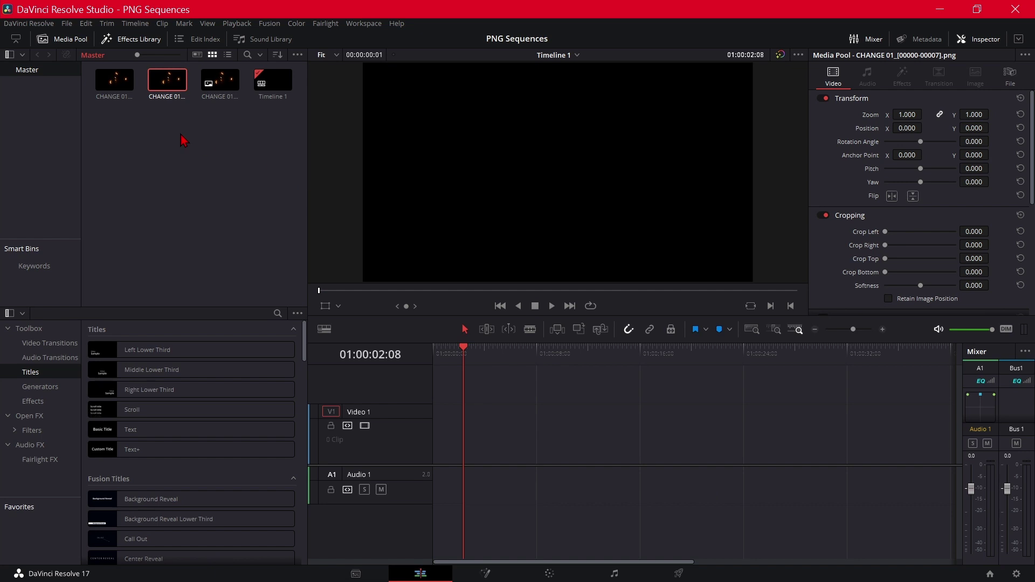
Step: Drag the first CHANGE 01 clip onto the Video 1 track of Timeline 1
mouse_move(114, 82)
mouse_down()
mouse_move(505, 461)
mouse_move(506, 453)
mouse_up()
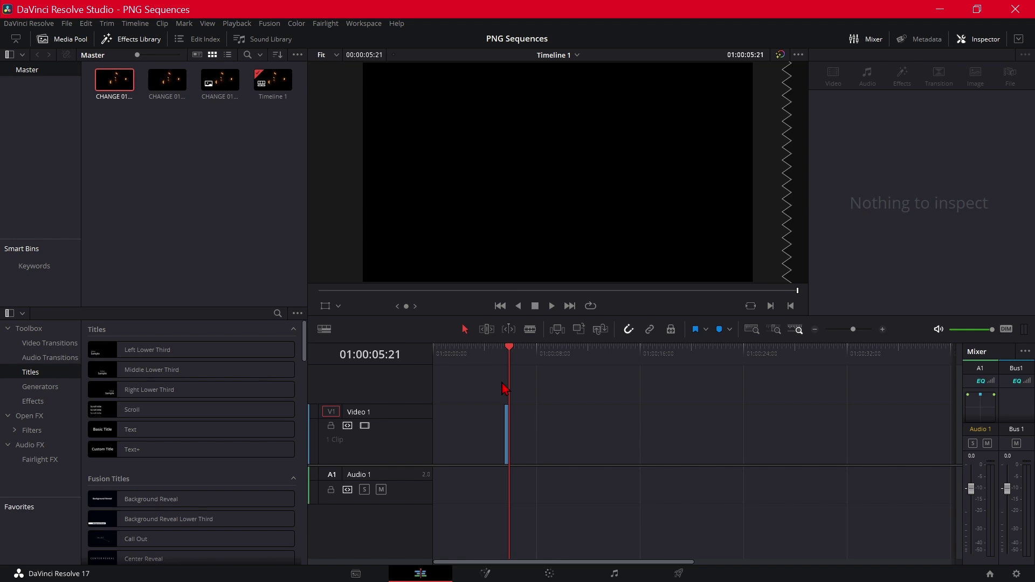
Step: On the Media page, add the ENTRY 05 clip from FLASH to the Master bin
click(360, 575)
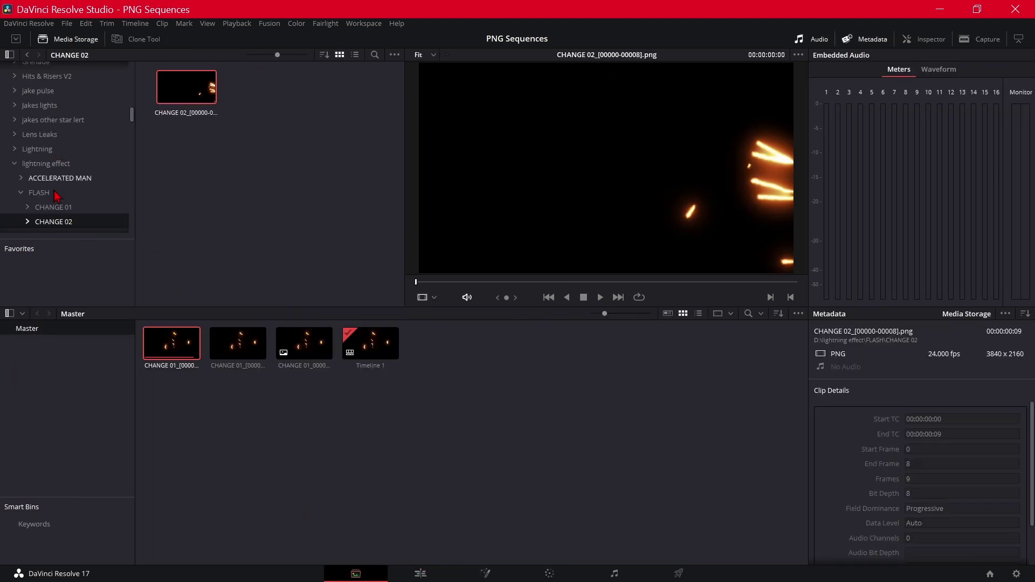
click(40, 194)
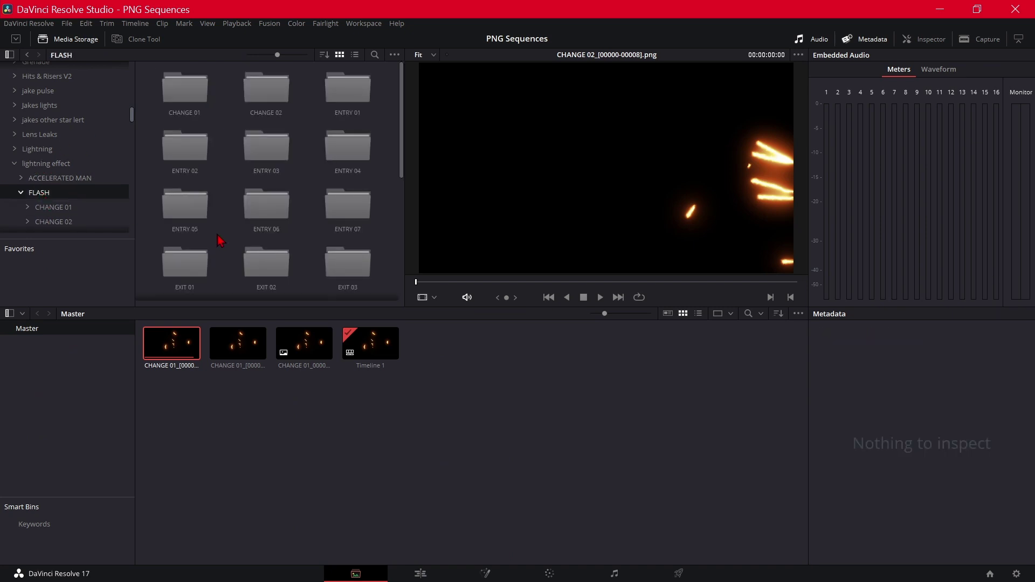
double_click(192, 213)
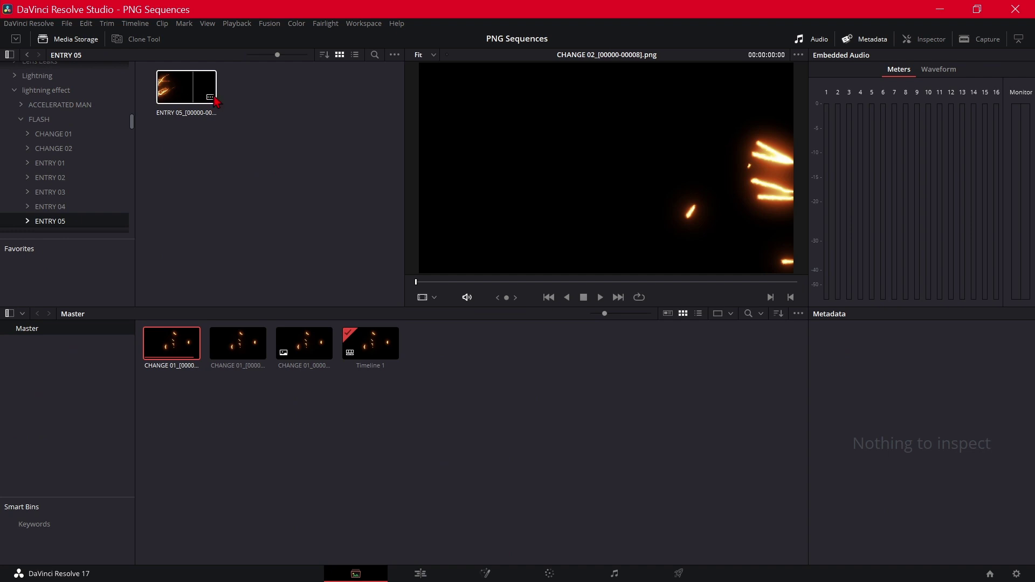
click(180, 96)
drag(180, 97, 453, 345)
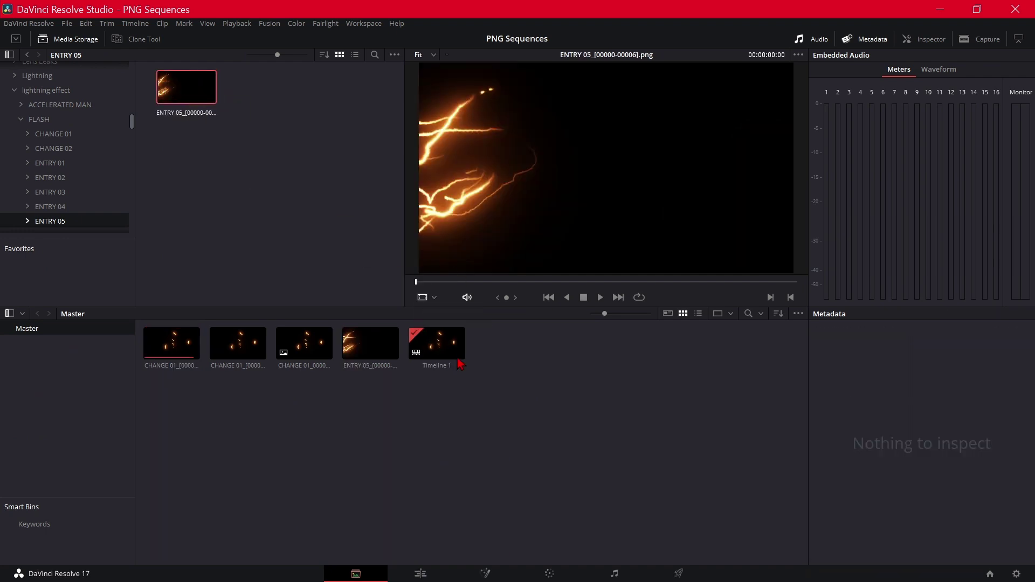
Step: Back on the Edit page, drop ENTRY 05 onto Video 1 right after CHANGE 01
click(420, 573)
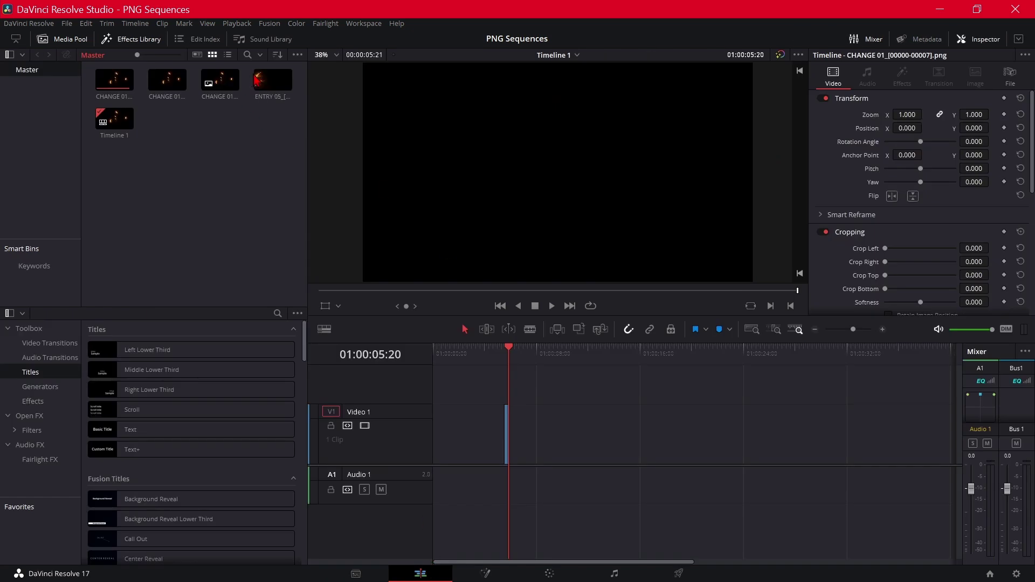
drag(273, 79, 542, 429)
drag(517, 357, 544, 357)
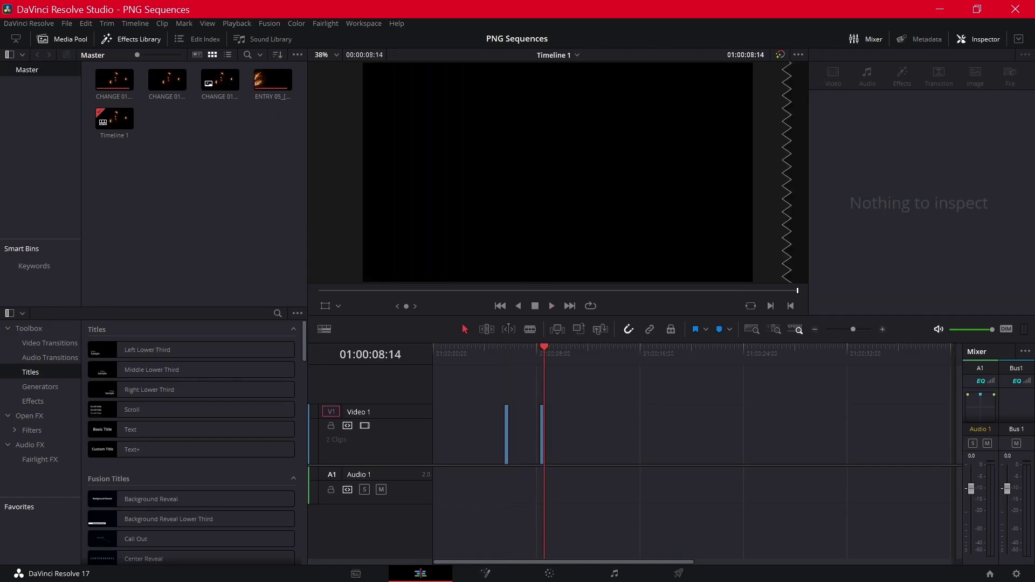